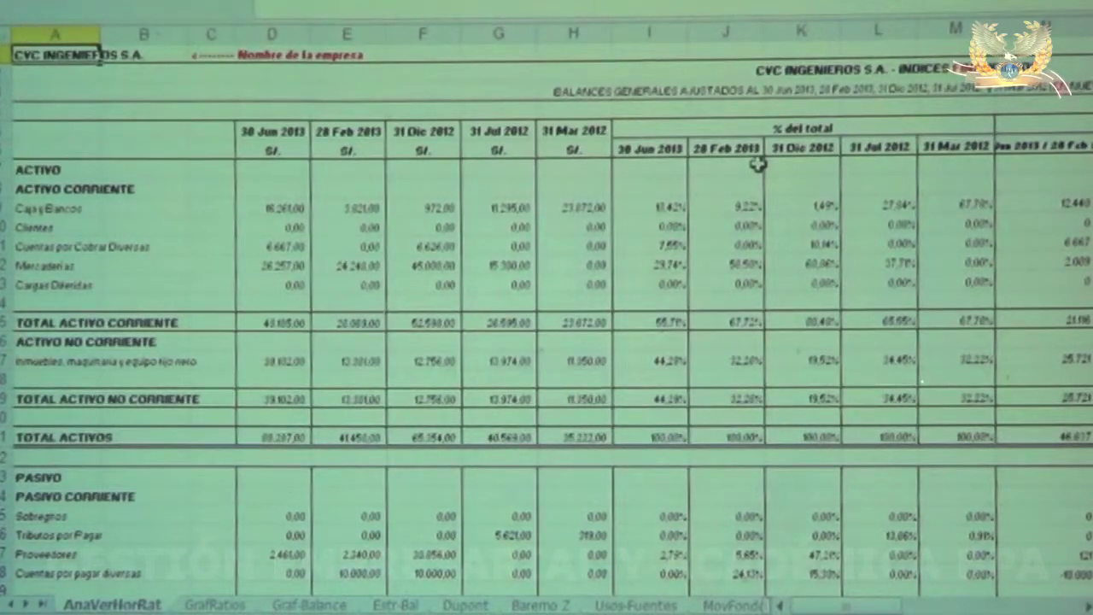
Step: Review the balance sheet's asset, liability and equity lines along with each period's percentages of the total
{"action": "key", "text": "Right"}
{"action": "key", "text": "Right"}
{"action": "key", "text": "Down"}
{"action": "key", "text": "Down"}
{"action": "key", "text": "Right"}
{"action": "key", "text": "Down"}
{"action": "key", "text": "Down"}
{"action": "key", "text": "Right"}
{"action": "key", "text": "Right"}
{"action": "key", "text": "Right"}
{"action": "key", "text": "Down"}
{"action": "key", "text": "Right"}
{"action": "key", "text": "Down"}
{"action": "key", "text": "Right"}
{"action": "key", "text": "Right"}
{"action": "key", "text": "Down"}
{"action": "key", "text": "Right"}
{"action": "key", "text": "Down"}
{"action": "key", "text": "Down"}
{"action": "key", "text": "Down"}
{"action": "key", "text": "Down"}
{"action": "key", "text": "Down"}
{"action": "key", "text": "Down"}
{"action": "key", "text": "Down"}
{"action": "key", "text": "Down"}
{"action": "key", "text": "Down"}
{"action": "key", "text": "Down"}
{"action": "key", "text": "Down"}
{"action": "key", "text": "Down"}
{"action": "key", "text": "Down"}
{"action": "key", "text": "Down"}
{"action": "key", "text": "Down"}
{"action": "key", "text": "Down"}
{"action": "key", "text": "Down"}
{"action": "key", "text": "Down"}
{"action": "key", "text": "Down"}
{"action": "key", "text": "Down"}
{"action": "key", "text": "Down"}
{"action": "key", "text": "Down"}
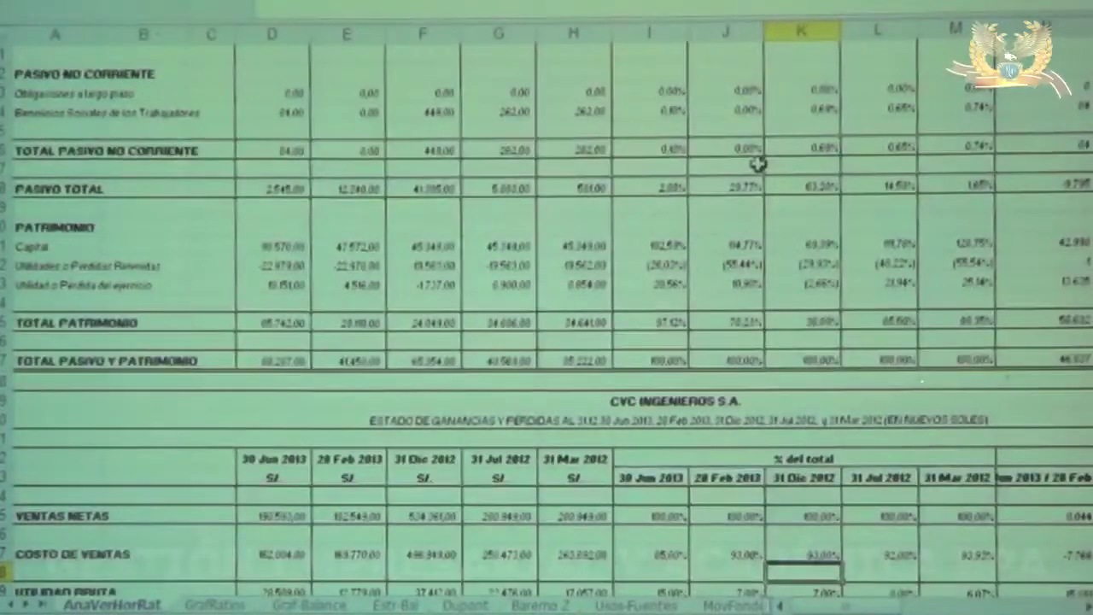
Step: Examine the profit and loss statement from cost of sales through operating expenses to other income and expenses
{"action": "key", "text": "Down"}
{"action": "key", "text": "Down"}
{"action": "key", "text": "Down"}
{"action": "key", "text": "Down"}
{"action": "key", "text": "Down"}
{"action": "key", "text": "Down"}
{"action": "key", "text": "Down"}
{"action": "key", "text": "Down"}
{"action": "key", "text": "Down"}
{"action": "key", "text": "Down"}
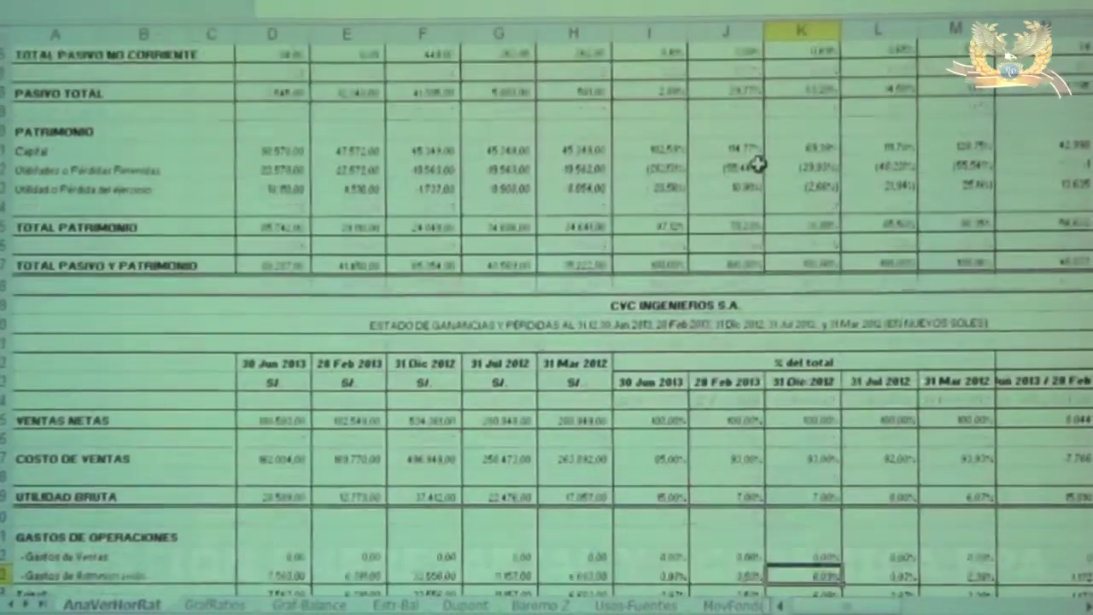
{"action": "key", "text": "Down"}
{"action": "key", "text": "Down"}
{"action": "key", "text": "Up"}
{"action": "key", "text": "Up"}
{"action": "key", "text": "Up"}
{"action": "key", "text": "Up"}
{"action": "key", "text": "Up"}
{"action": "key", "text": "Up"}
{"action": "key", "text": "Up"}
{"action": "key", "text": "Up"}
{"action": "key", "text": "Up"}
{"action": "key", "text": "Up"}
{"action": "key", "text": "Up"}
{"action": "key", "text": "Up"}
{"action": "key", "text": "Up"}
{"action": "key", "text": "Up"}
{"action": "key", "text": "Up"}
{"action": "key", "text": "Up"}
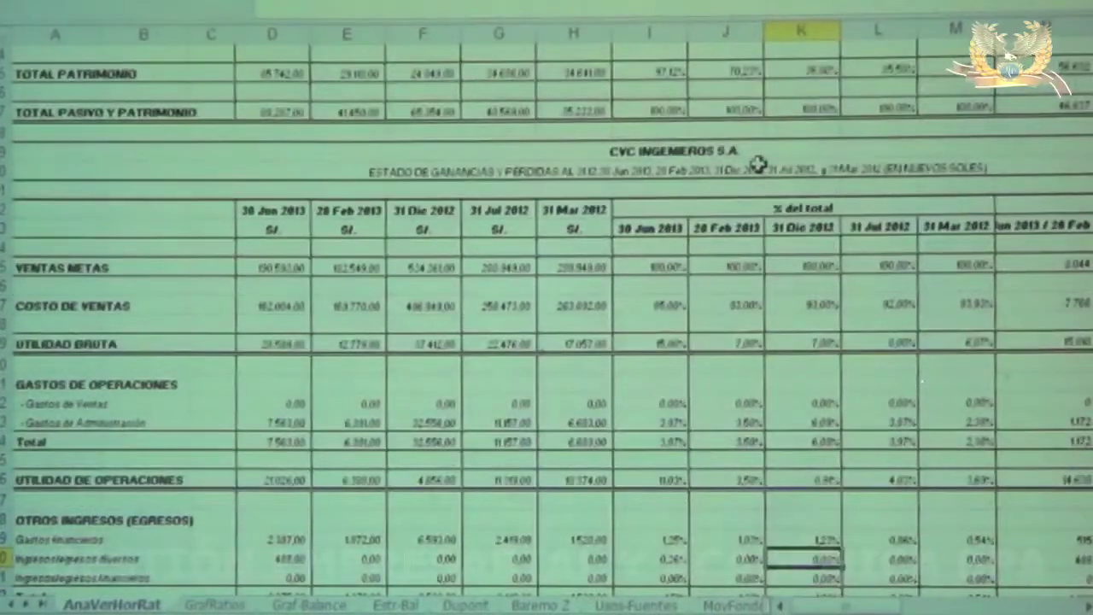
Step: Go through the profit and loss statement from net sales to net profit, continuing to the liquidity ratios
{"action": "key", "text": "Down"}
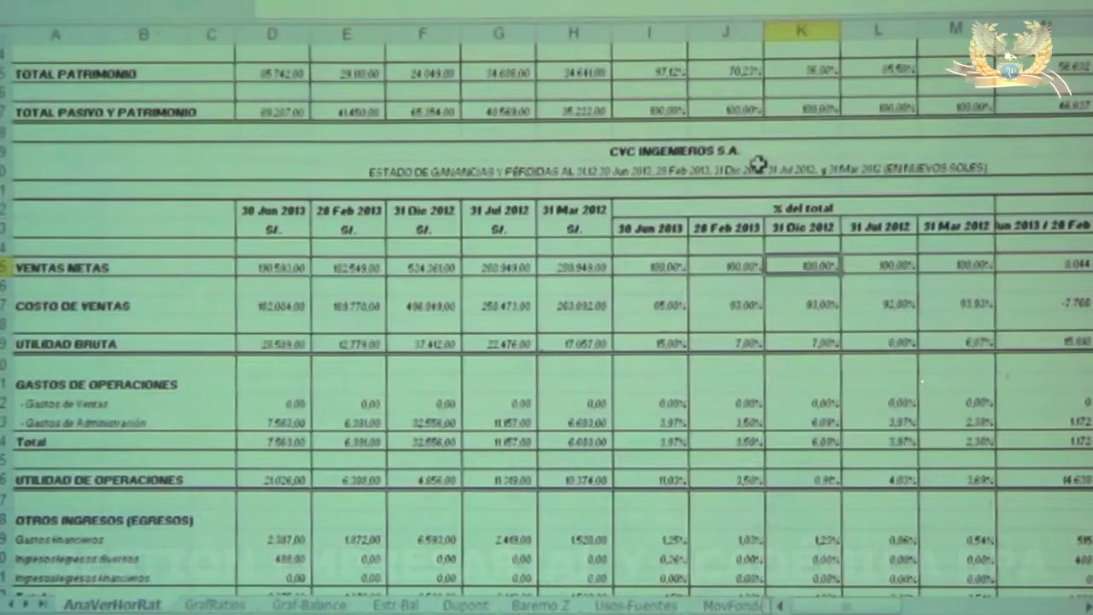
{"action": "key", "text": "Down"}
{"action": "key", "text": "Down"}
{"action": "key", "text": "Down"}
{"action": "key", "text": "Down"}
{"action": "key", "text": "Down"}
{"action": "key", "text": "Down"}
{"action": "key", "text": "Down"}
{"action": "key", "text": "Down"}
{"action": "key", "text": "Down"}
{"action": "key", "text": "Down"}
{"action": "key", "text": "Down"}
{"action": "key", "text": "Down"}
{"action": "key", "text": "Down"}
{"action": "key", "text": "Down"}
{"action": "key", "text": "Down"}
{"action": "key", "text": "Down"}
{"action": "key", "text": "Down"}
{"action": "key", "text": "Down"}
{"action": "key", "text": "Down"}
{"action": "key", "text": "Down"}
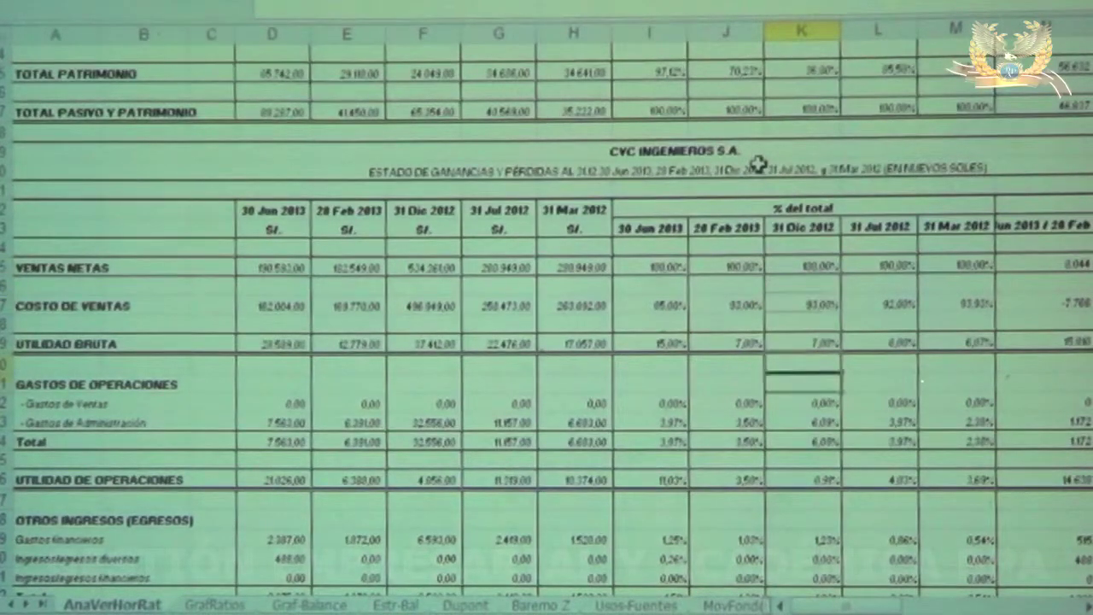
{"action": "key", "text": "Down"}
{"action": "key", "text": "Down"}
{"action": "key", "text": "Down"}
{"action": "key", "text": "Down"}
{"action": "key", "text": "Down"}
{"action": "key", "text": "Down"}
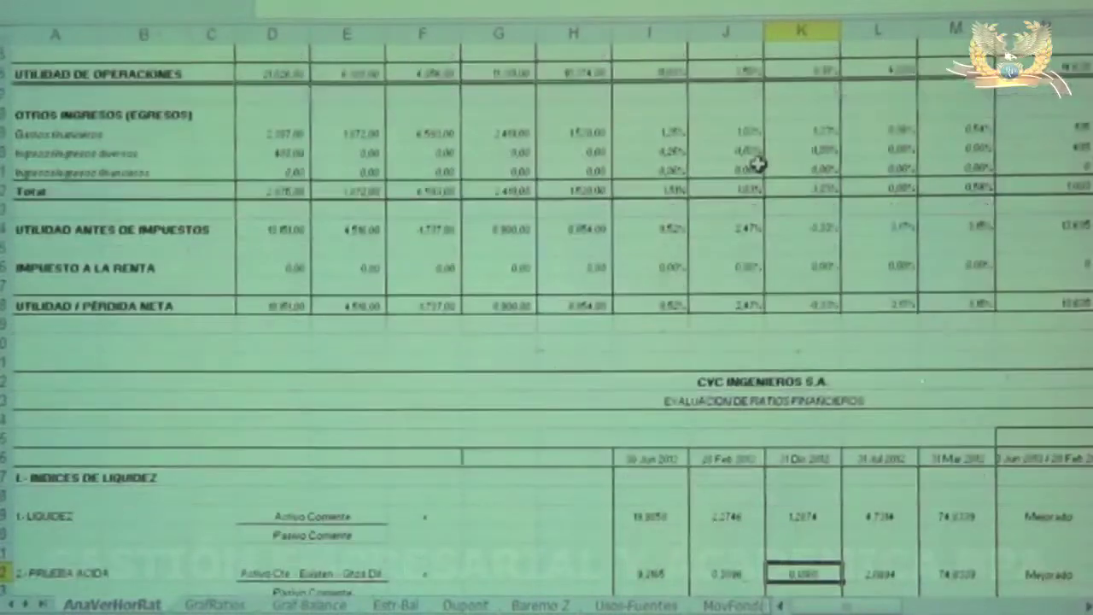
Step: Examine the names and formulas of the liquidity and management ratios in the financial ratio evaluation
{"action": "key", "text": "Down"}
{"action": "key", "text": "Down"}
{"action": "key", "text": "Down"}
{"action": "key", "text": "Down"}
{"action": "key", "text": "Down"}
{"action": "key", "text": "Left"}
{"action": "key", "text": "Left"}
{"action": "key", "text": "Left"}
{"action": "key", "text": "Left"}
{"action": "key", "text": "Left"}
{"action": "key", "text": "Left"}
{"action": "key", "text": "Left"}
{"action": "key", "text": "Left"}
{"action": "key", "text": "Left"}
{"action": "key", "text": "Left"}
{"action": "key", "text": "Right"}
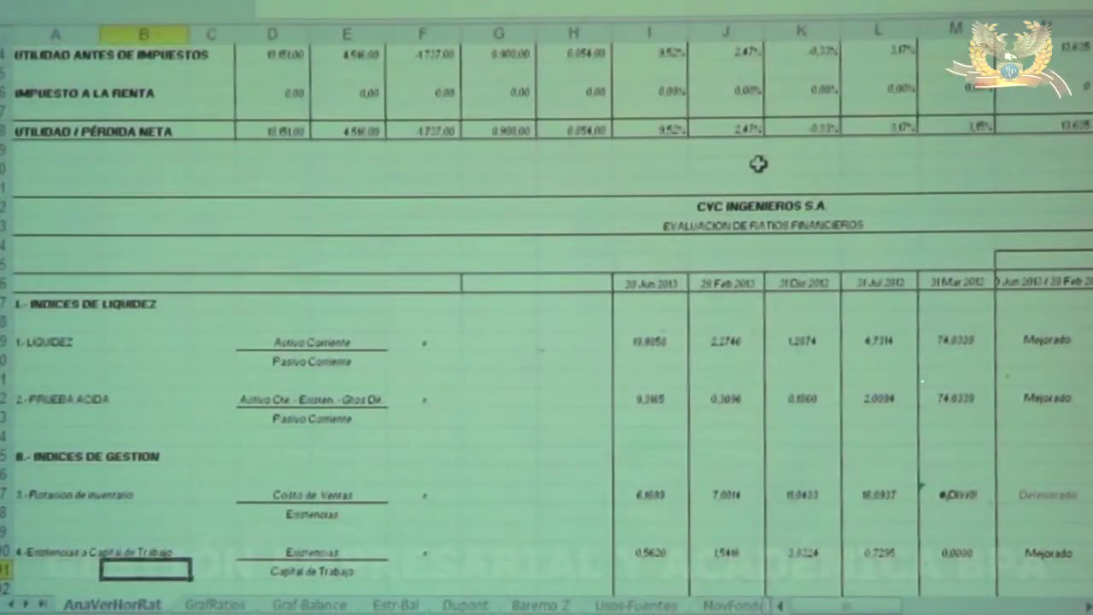
Step: Compare the inventory turnover ratio across the periods, ending at the 31 Mar 2012 value
{"action": "key", "text": "Right"}
{"action": "key", "text": "Up"}
{"action": "key", "text": "Right"}
{"action": "key", "text": "Up"}
{"action": "key", "text": "Up"}
{"action": "key", "text": "Up"}
{"action": "key", "text": "Right"}
{"action": "key", "text": "Right"}
{"action": "key", "text": "Right"}
{"action": "key", "text": "Right"}
{"action": "key", "text": "Right"}
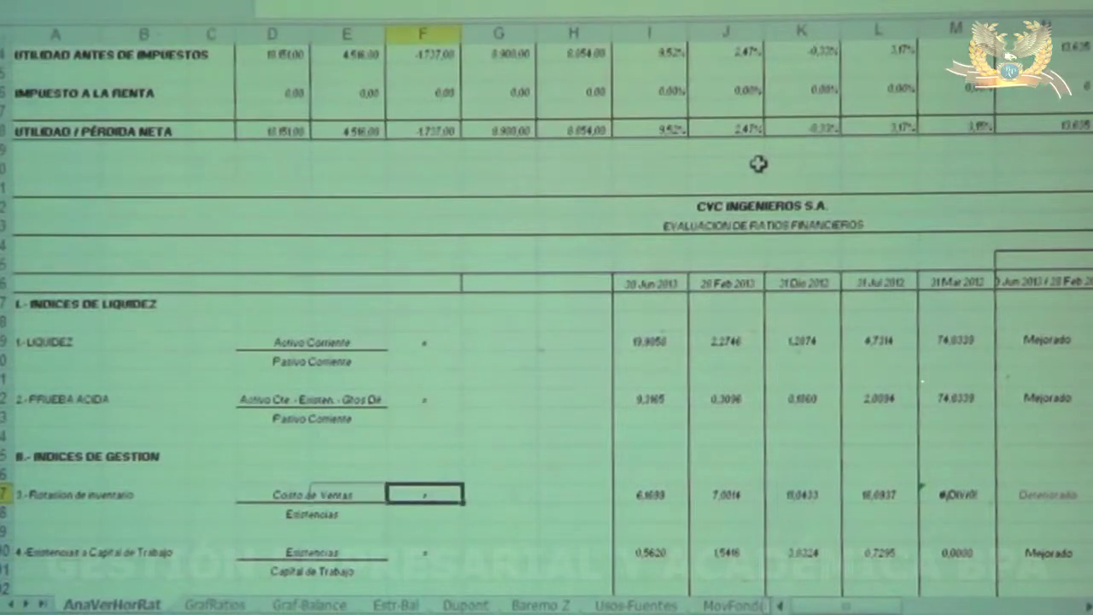
{"action": "key", "text": "Right"}
{"action": "key", "text": "Right"}
{"action": "key", "text": "Right"}
{"action": "key", "text": "Right"}
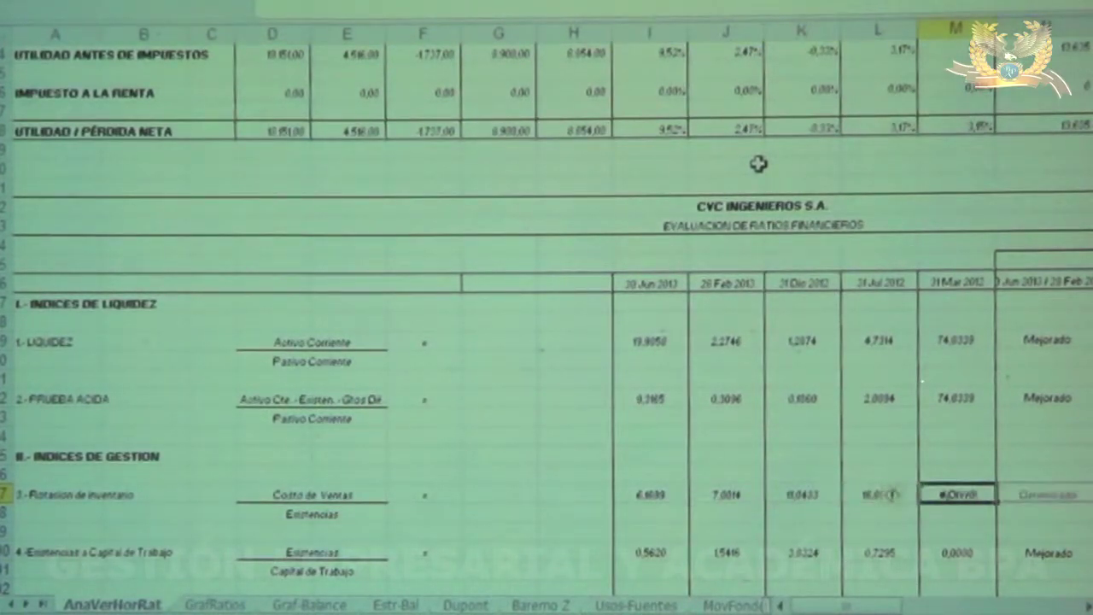
Step: Review the remaining management ratios for 31 Mar 2012, from inventory to working capital down to sales turnover
{"action": "key", "text": "Down"}
{"action": "key", "text": "Down"}
{"action": "key", "text": "Down"}
{"action": "key", "text": "Down"}
{"action": "key", "text": "Down"}
{"action": "key", "text": "Down"}
{"action": "key", "text": "Down"}
{"action": "key", "text": "Down"}
{"action": "key", "text": "Down"}
{"action": "key", "text": "Down"}
{"action": "key", "text": "Down"}
{"action": "key", "text": "Down"}
{"action": "key", "text": "Down"}
{"action": "key", "text": "Down"}
{"action": "key", "text": "Down"}
{"action": "key", "text": "Down"}
{"action": "key", "text": "Down"}
{"action": "key", "text": "Down"}
{"action": "key", "text": "Down"}
{"action": "key", "text": "Down"}
{"action": "key", "text": "Down"}
{"action": "key", "text": "Down"}
{"action": "key", "text": "Down"}
{"action": "key", "text": "Down"}
{"action": "key", "text": "Down"}
{"action": "key", "text": "Down"}
{"action": "key", "text": "Down"}
{"action": "key", "text": "Down"}
{"action": "key", "text": "Down"}
{"action": "key", "text": "Down"}
{"action": "key", "text": "Down"}
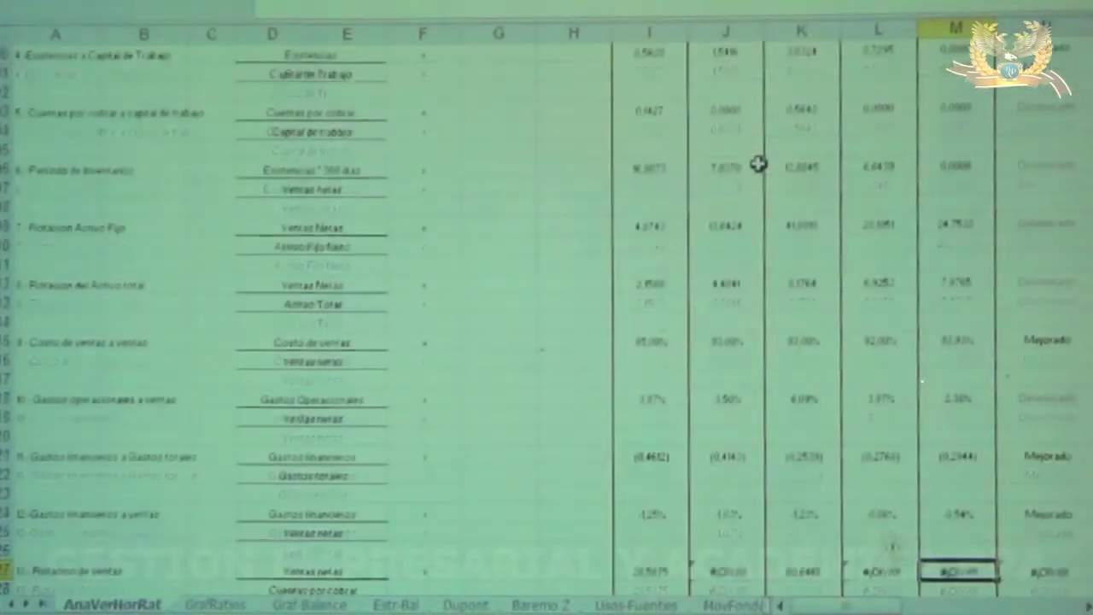
Step: Go back up through the management ratios to the liquidity ratios at the start of the financial ratio evaluation
{"action": "key", "text": "Up"}
{"action": "key", "text": "Up"}
{"action": "key", "text": "Up"}
{"action": "key", "text": "Up"}
{"action": "key", "text": "Up"}
{"action": "key", "text": "Up"}
{"action": "key", "text": "Up"}
{"action": "key", "text": "Up"}
{"action": "key", "text": "Up"}
{"action": "key", "text": "Up"}
{"action": "key", "text": "Up"}
{"action": "key", "text": "Up"}
{"action": "key", "text": "Up"}
{"action": "key", "text": "Up"}
{"action": "key", "text": "Up"}
{"action": "key", "text": "Up"}
{"action": "key", "text": "Up"}
{"action": "key", "text": "Up"}
{"action": "key", "text": "Up"}
{"action": "key", "text": "Up"}
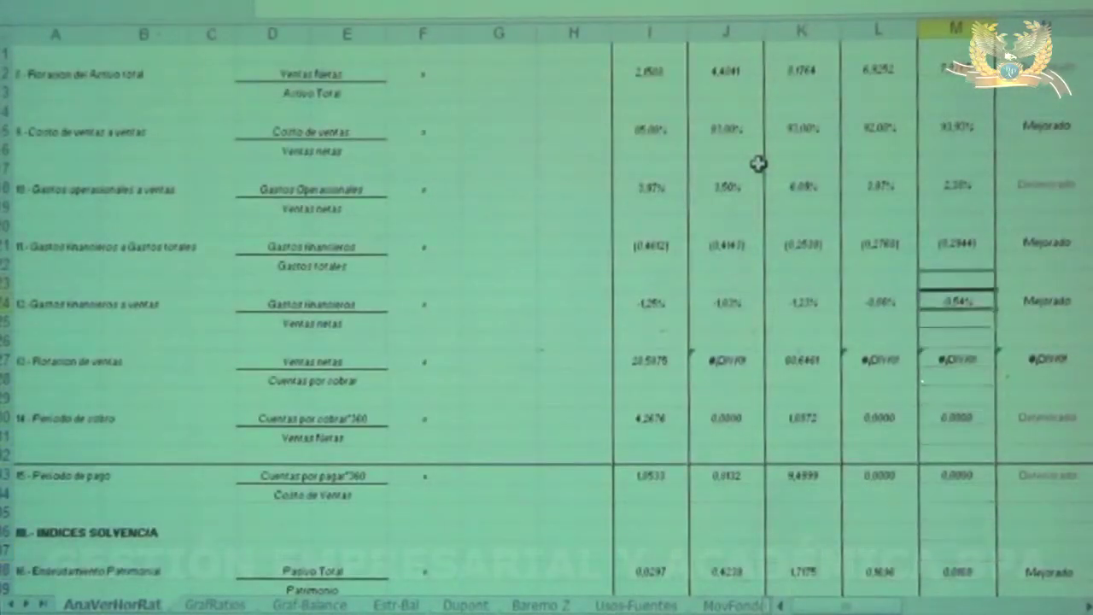
{"action": "key", "text": "Up"}
{"action": "key", "text": "Up"}
{"action": "key", "text": "Up"}
{"action": "key", "text": "Up"}
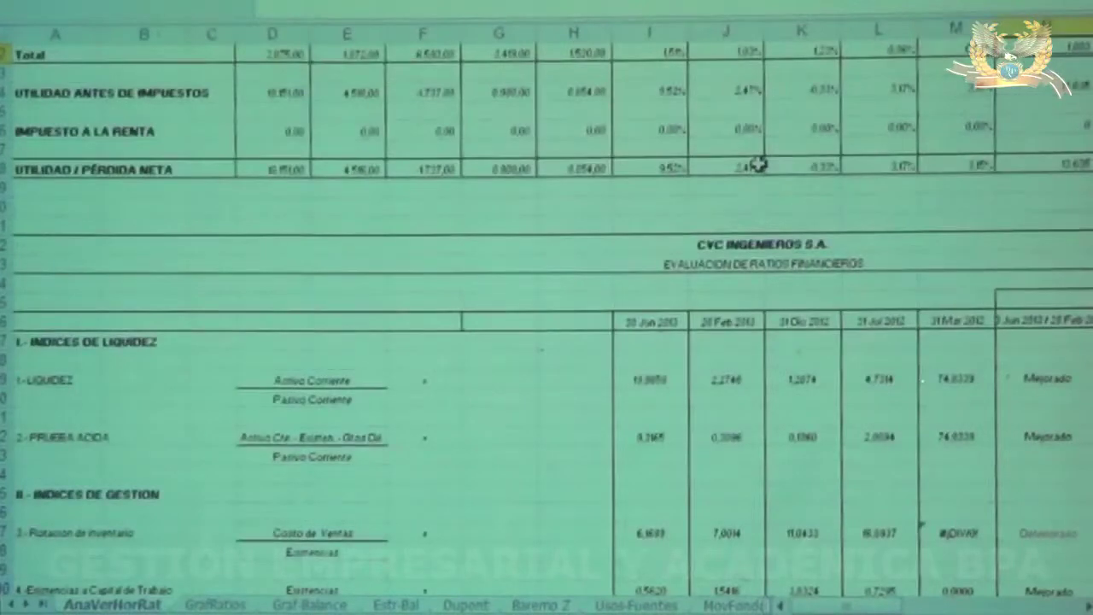
Step: Examine the trend evaluation and average variation columns beside the financial ratios, ending at the trend evaluation heading
{"action": "key", "text": "Right"}
{"action": "key", "text": "Right"}
{"action": "key", "text": "Right"}
{"action": "key", "text": "Right"}
{"action": "key", "text": "Right"}
{"action": "key", "text": "Right"}
{"action": "key", "text": "Right"}
{"action": "key", "text": "Right"}
{"action": "key", "text": "Right"}
{"action": "key", "text": "Left"}
{"action": "key", "text": "Left"}
{"action": "key", "text": "Left"}
{"action": "key", "text": "Left"}
{"action": "key", "text": "Down"}
{"action": "key", "text": "Down"}
{"action": "key", "text": "Down"}
{"action": "key", "text": "Down"}
{"action": "key", "text": "Down"}
{"action": "key", "text": "Down"}
{"action": "key", "text": "Down"}
{"action": "key", "text": "Down"}
{"action": "key", "text": "Down"}
{"action": "key", "text": "Down"}
{"action": "key", "text": "Down"}
{"action": "key", "text": "Down"}
{"action": "key", "text": "Down"}
{"action": "key", "text": "Down"}
{"action": "key", "text": "Left"}
{"action": "key", "text": "Left"}
{"action": "key", "text": "Up"}
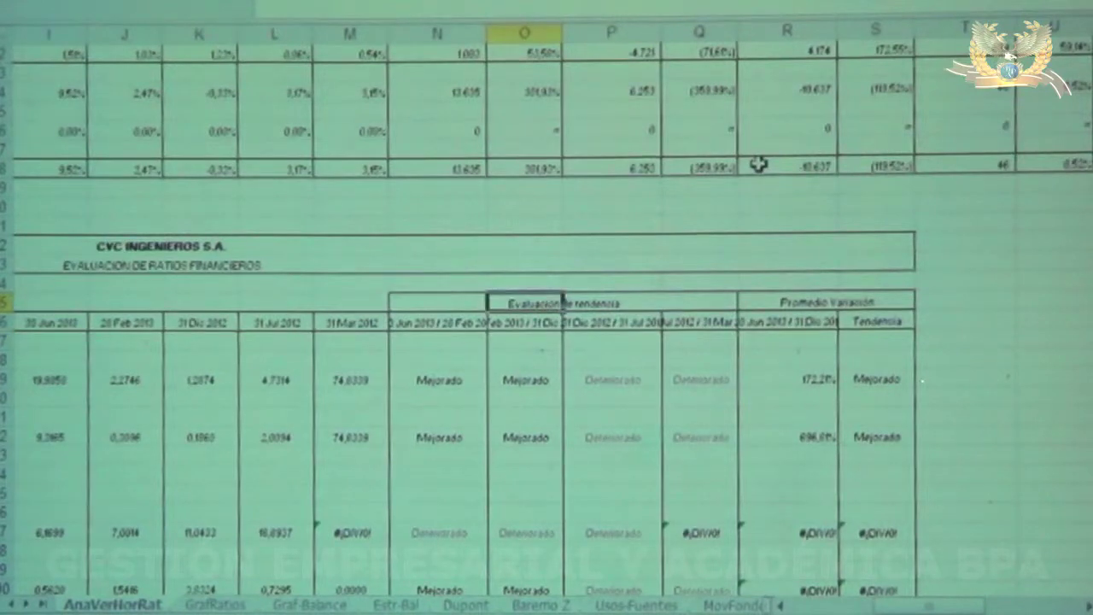
Step: Compare the trend ratings of the liquidity ratio across period pairs, starting with Feb 2013 against Dec 2012
{"action": "key", "text": "Down"}
{"action": "key", "text": "Down"}
{"action": "key", "text": "Down"}
{"action": "key", "text": "Down"}
{"action": "key", "text": "Right"}
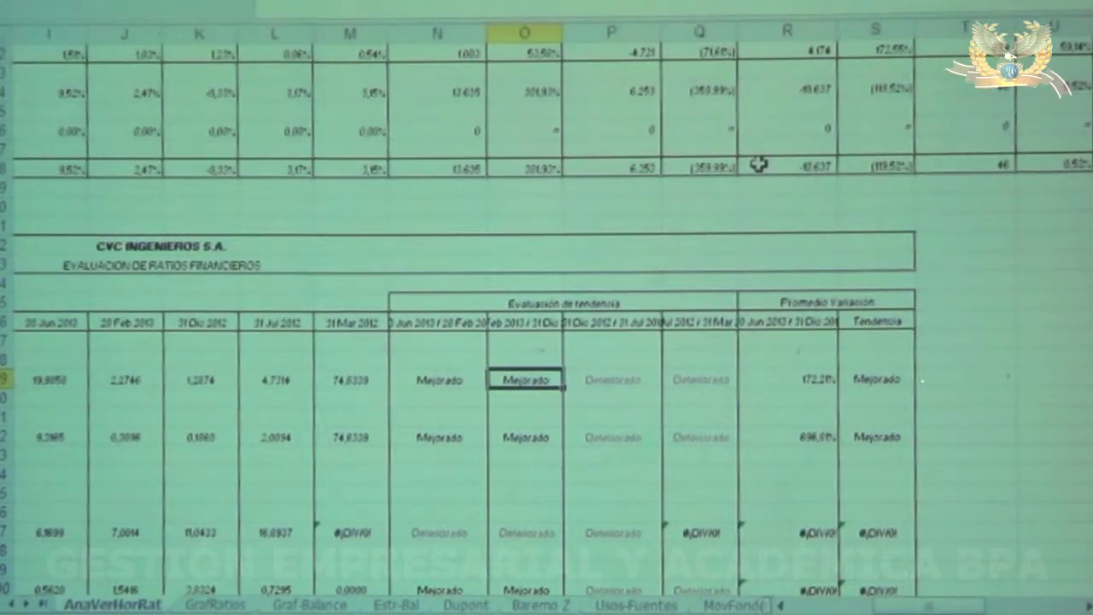